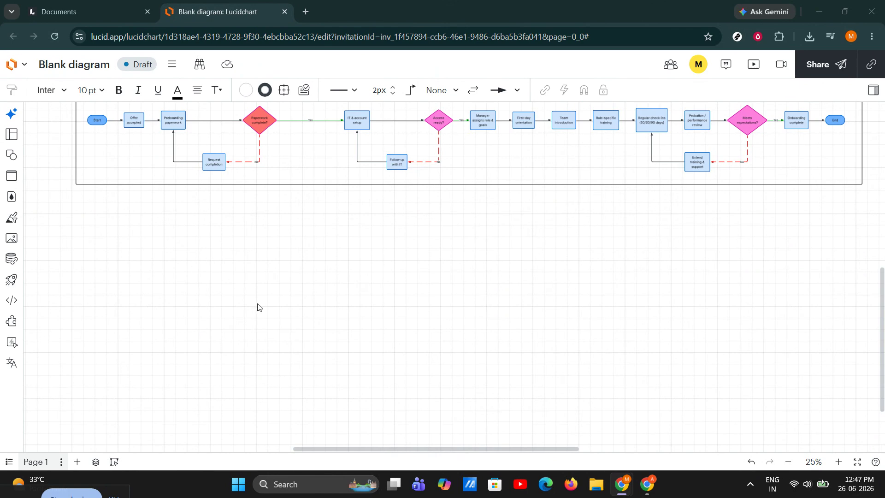
Add a new layer to Page 1 and close the layer list.
{"action": "left_click", "coordinate": [96, 462]}
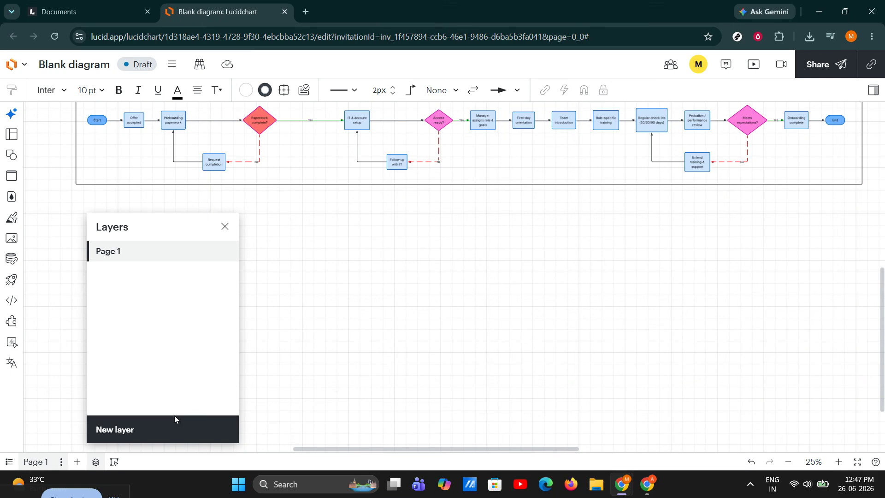
{"action": "left_click", "coordinate": [173, 427]}
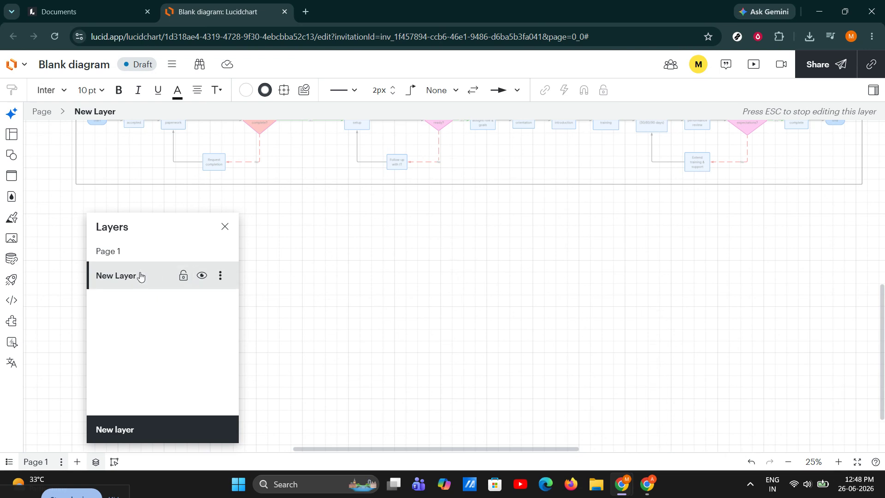
{"action": "left_click", "coordinate": [225, 227]}
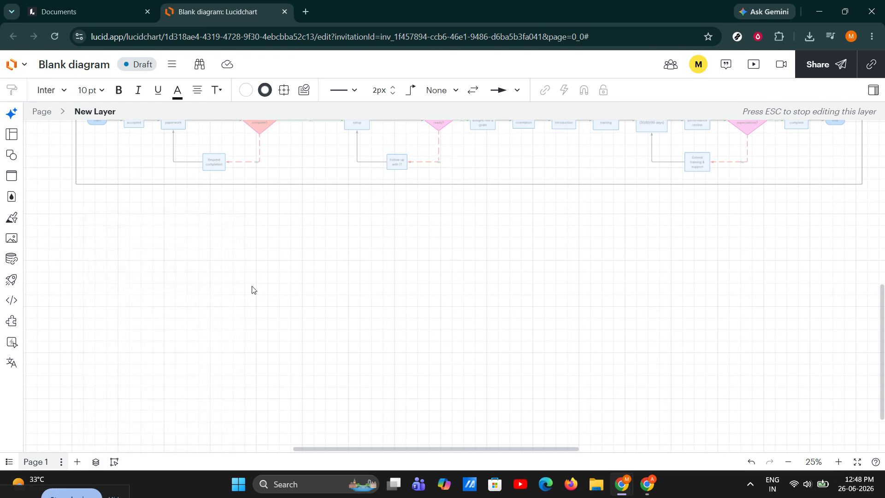
Place a yellow sticky note in the empty area below the flowchart on the new layer.
{"action": "scroll", "coordinate": [89, 302], "scroll_direction": "up", "scroll_amount": 1}
{"action": "scroll", "coordinate": [89, 301], "scroll_direction": "right", "scroll_amount": 1}
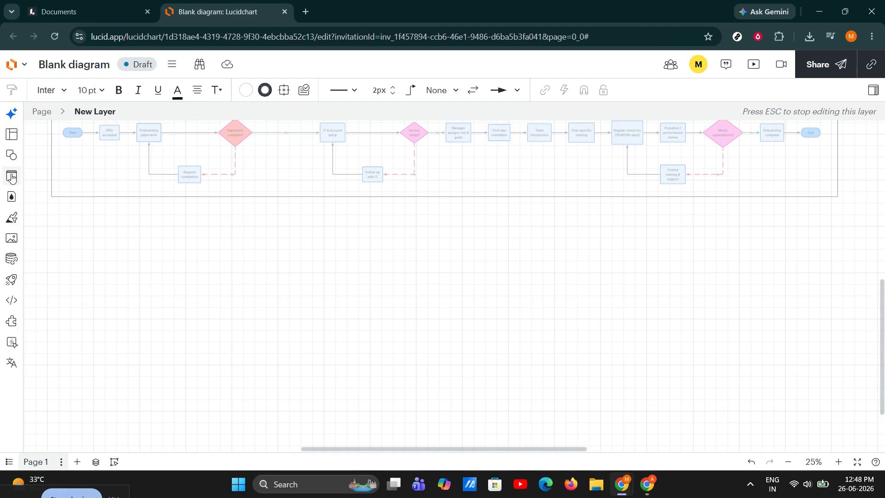
{"action": "left_click", "coordinate": [11, 155]}
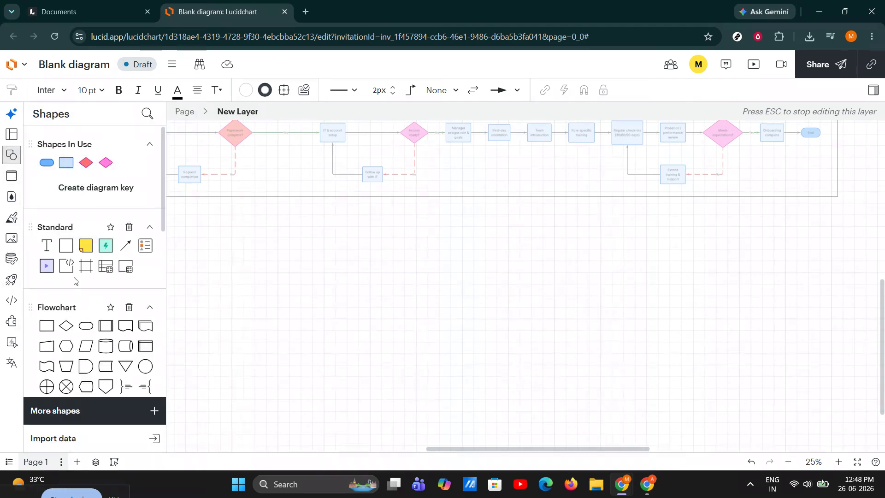
{"action": "left_click_drag", "start_coordinate": [84, 248], "coordinate": [232, 313]}
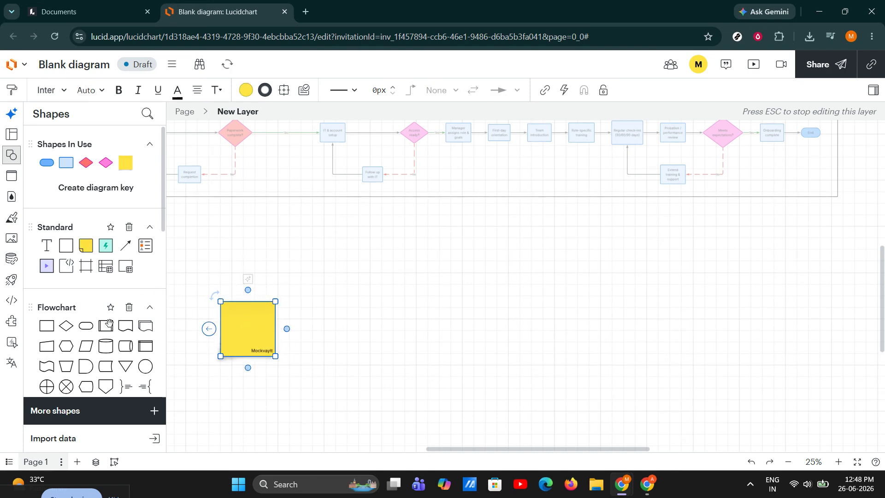
Add a Decision diamond beside the sticky note, make it taller, and move it farther from the note.
{"action": "left_click_drag", "start_coordinate": [67, 329], "coordinate": [391, 345]}
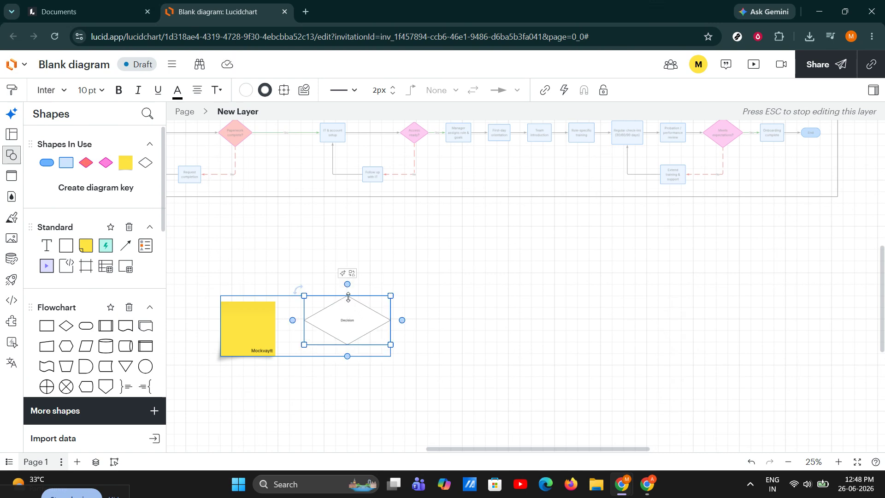
{"action": "left_click_drag", "start_coordinate": [349, 296], "coordinate": [349, 278]}
{"action": "left_click", "coordinate": [407, 300]}
{"action": "left_click_drag", "start_coordinate": [343, 314], "coordinate": [376, 328]}
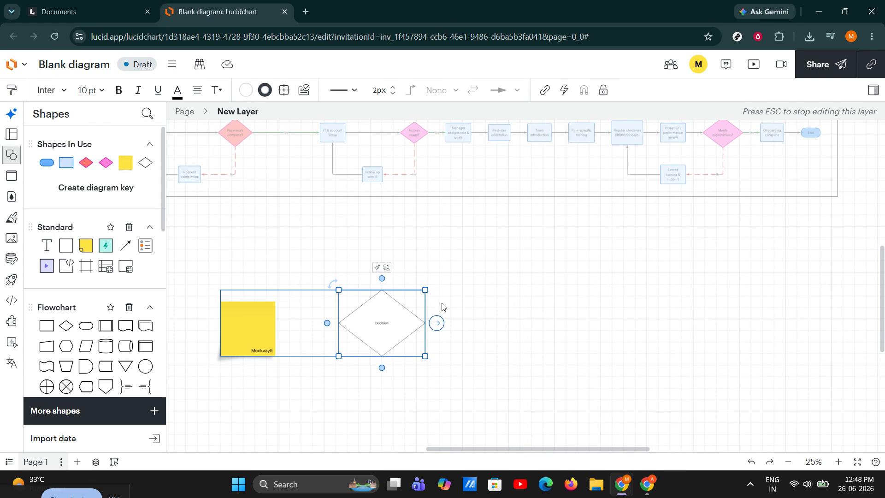
{"action": "left_click", "coordinate": [444, 341]}
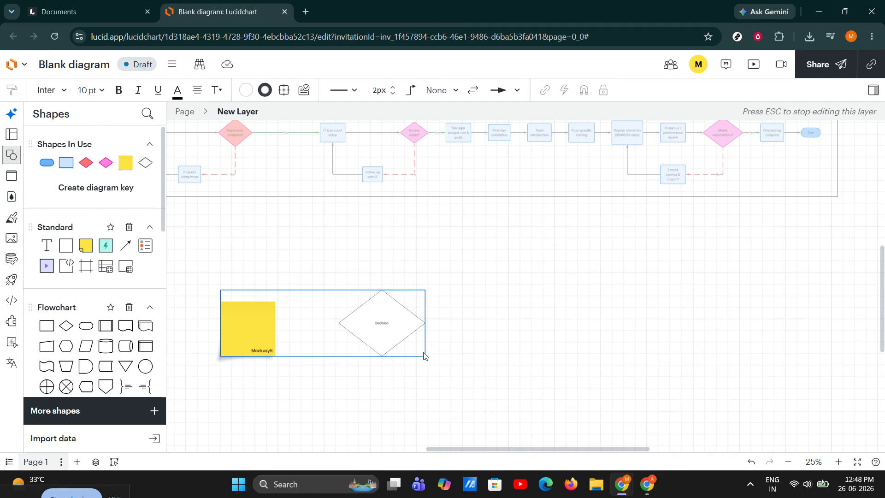
Return to the base Page 1 layer and close the layer list.
{"action": "left_click", "coordinate": [96, 462]}
{"action": "left_click", "coordinate": [129, 252]}
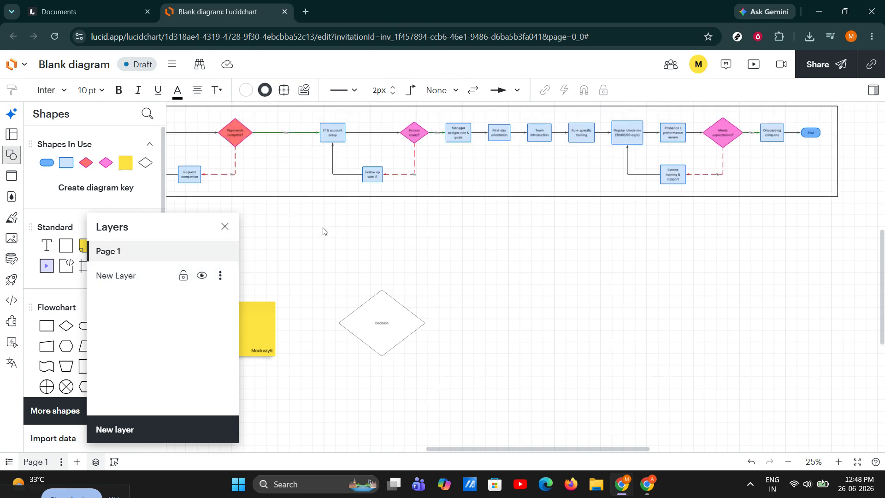
{"action": "left_click", "coordinate": [225, 226]}
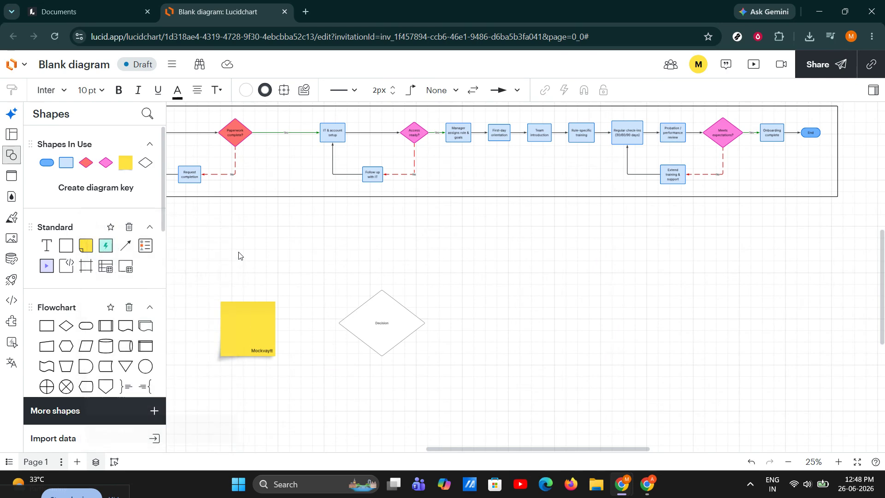
Add a second new layer to Page 1.
{"action": "scroll", "coordinate": [330, 309], "scroll_direction": "up", "scroll_amount": 2}
{"action": "scroll", "coordinate": [329, 309], "scroll_direction": "right", "scroll_amount": 1}
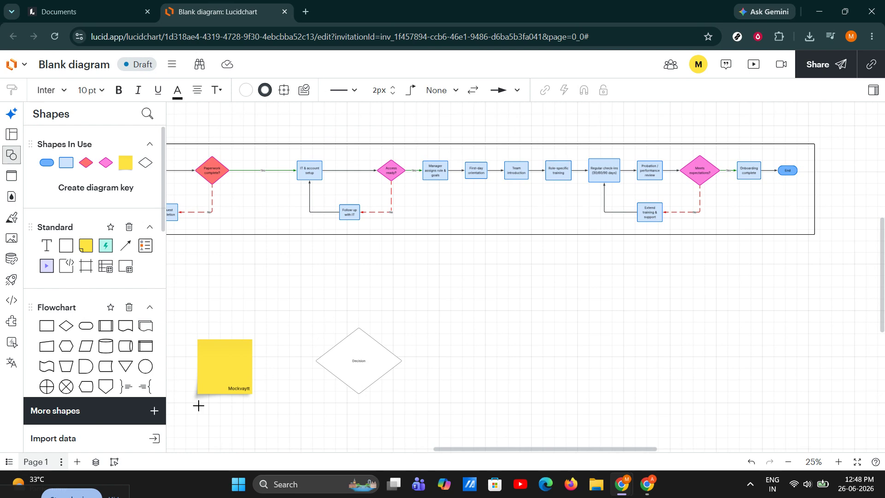
{"action": "left_click", "coordinate": [96, 462]}
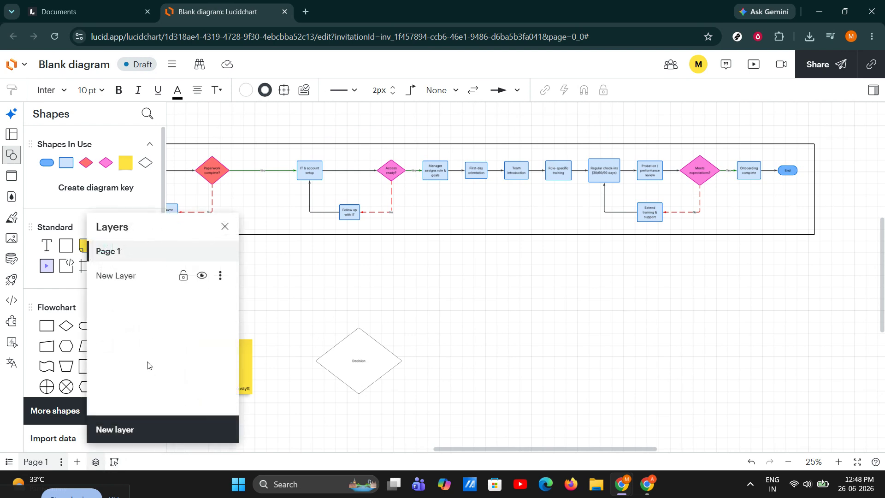
{"action": "left_click", "coordinate": [138, 425]}
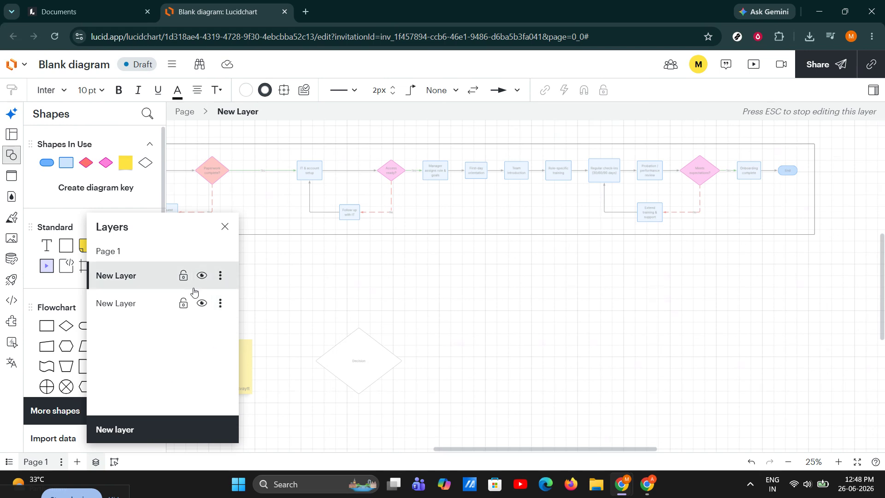
Hide the layer holding the sticky note and Decision diamond, and show it again.
{"action": "left_click", "coordinate": [153, 303]}
{"action": "left_click", "coordinate": [201, 302]}
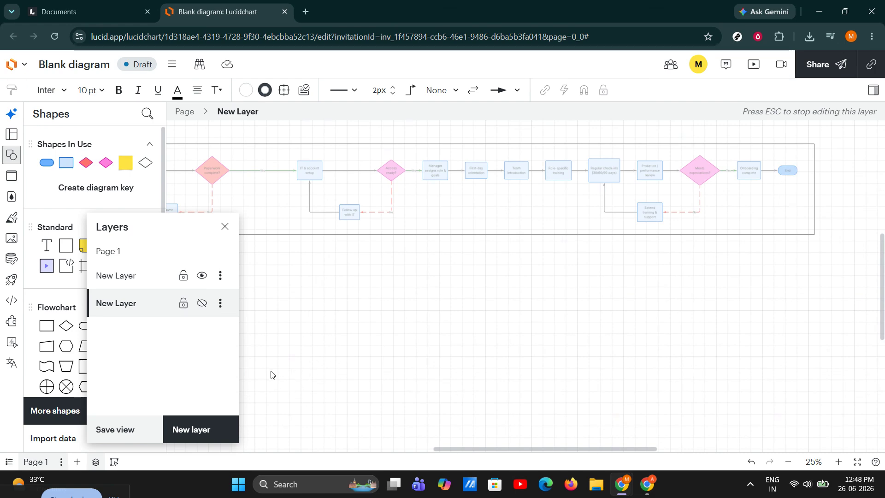
{"action": "left_click", "coordinate": [202, 303]}
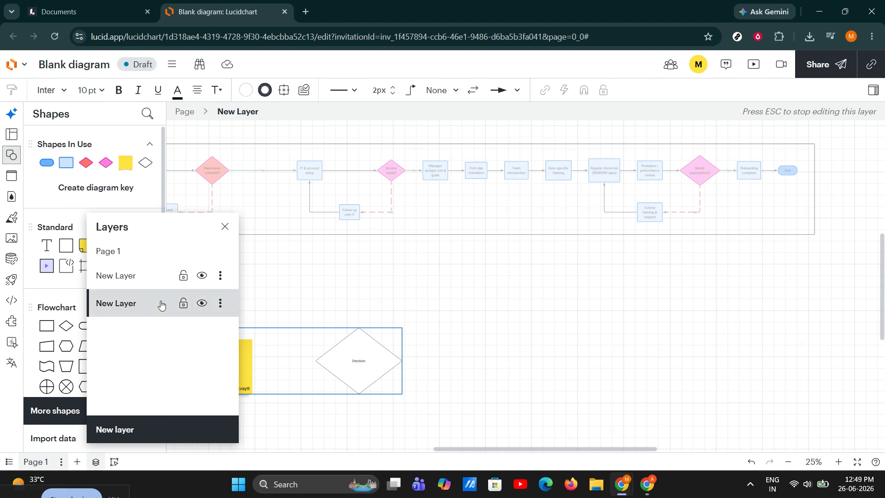
Move the layer with the sticky note and Decision diamond above the empty new layer and make it active.
{"action": "left_click_drag", "start_coordinate": [164, 303], "coordinate": [158, 285]}
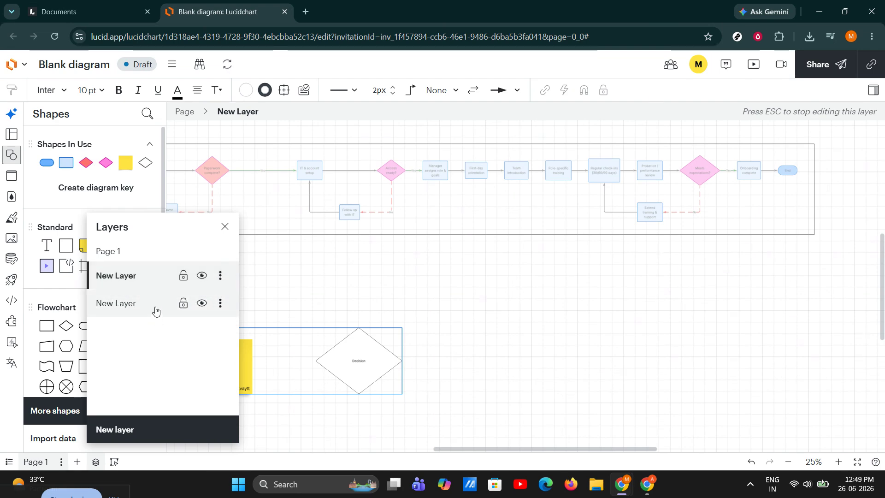
{"action": "left_click", "coordinate": [133, 303]}
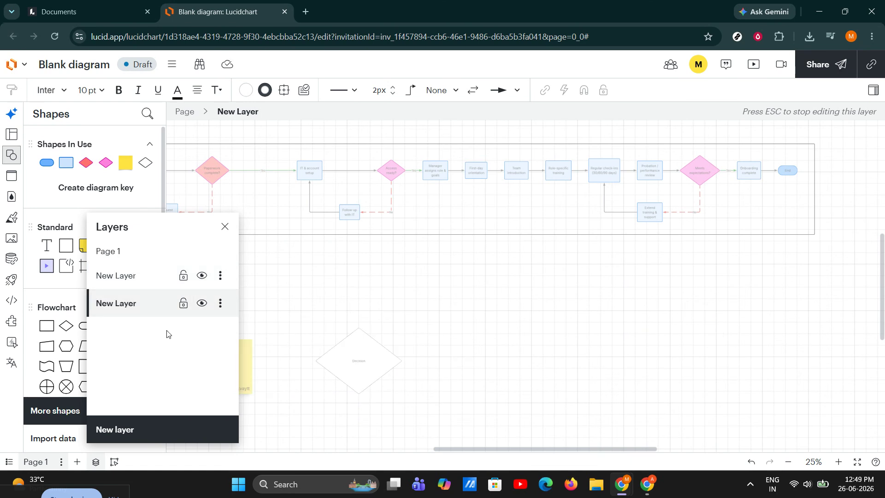
{"action": "left_click", "coordinate": [154, 282]}
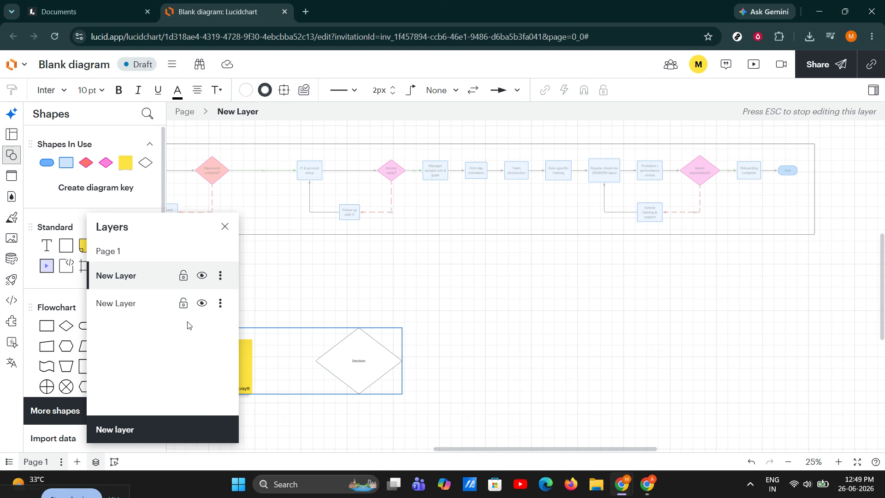
Lock the layer with the sticky note and Decision diamond, select the note to test the lock, and unlock the layer.
{"action": "left_click", "coordinate": [184, 276]}
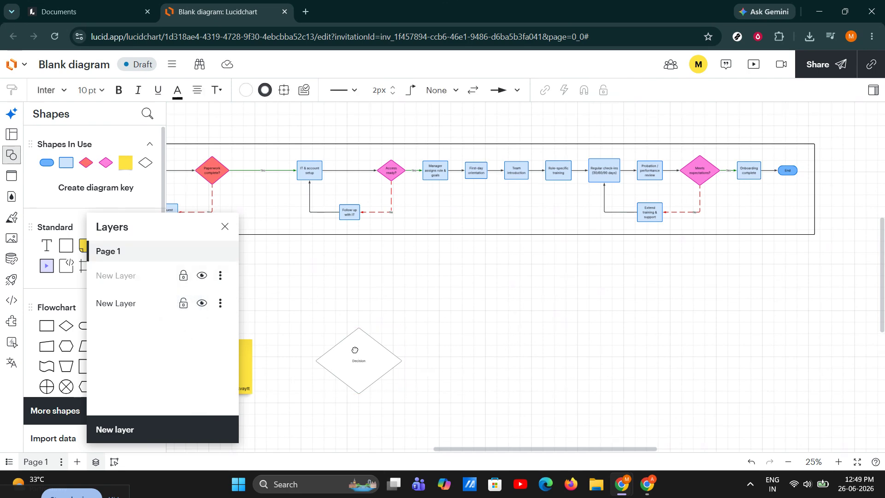
{"action": "scroll", "coordinate": [366, 367], "scroll_direction": "left", "scroll_amount": 5}
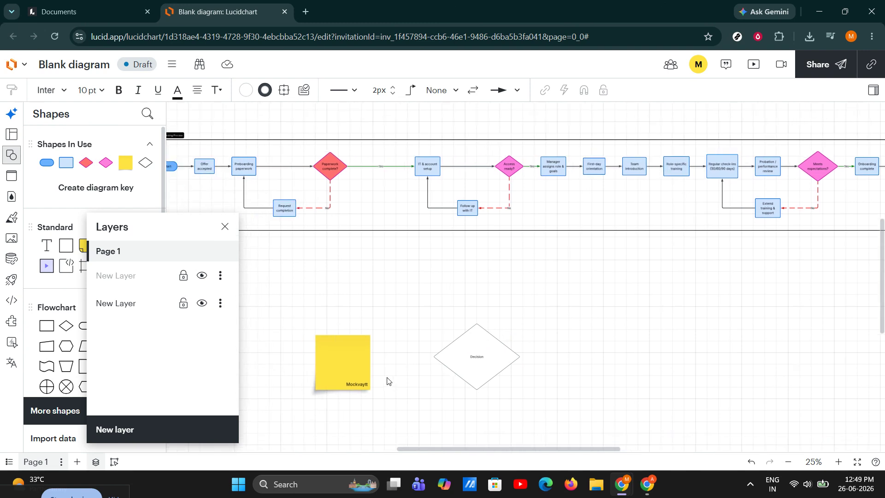
{"action": "left_click", "coordinate": [337, 354]}
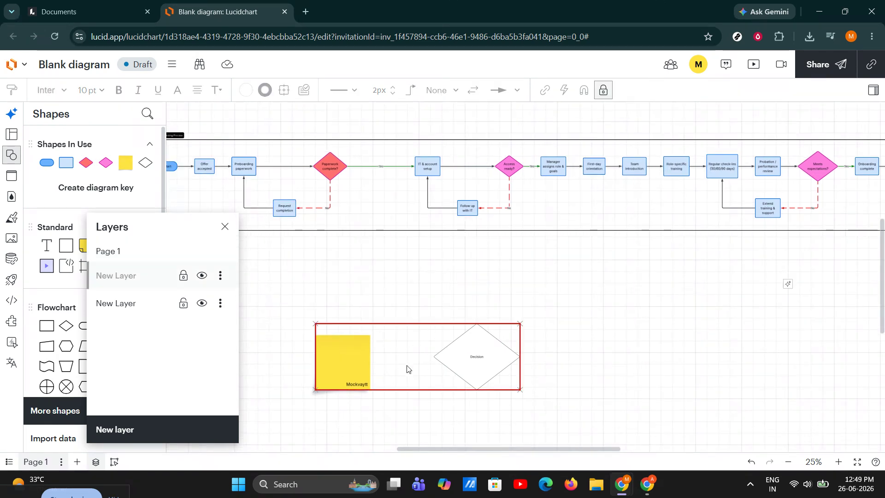
{"action": "left_click", "coordinate": [184, 277]}
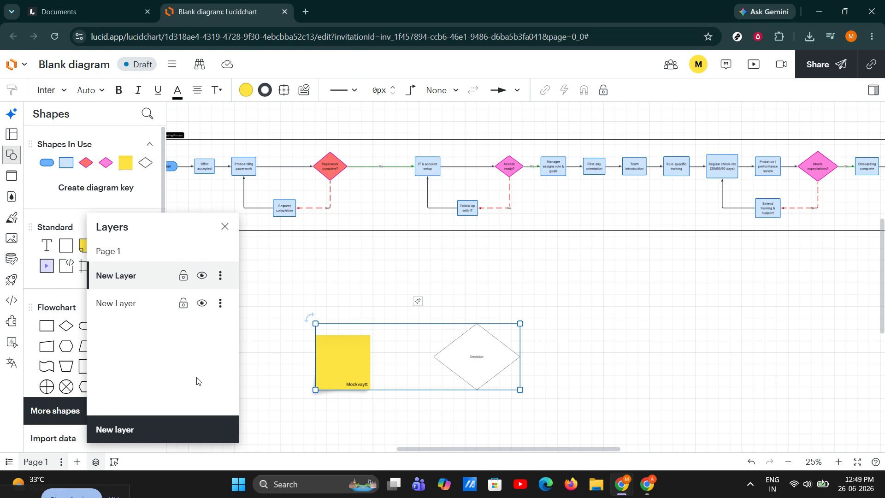
{"action": "left_click", "coordinate": [225, 227]}
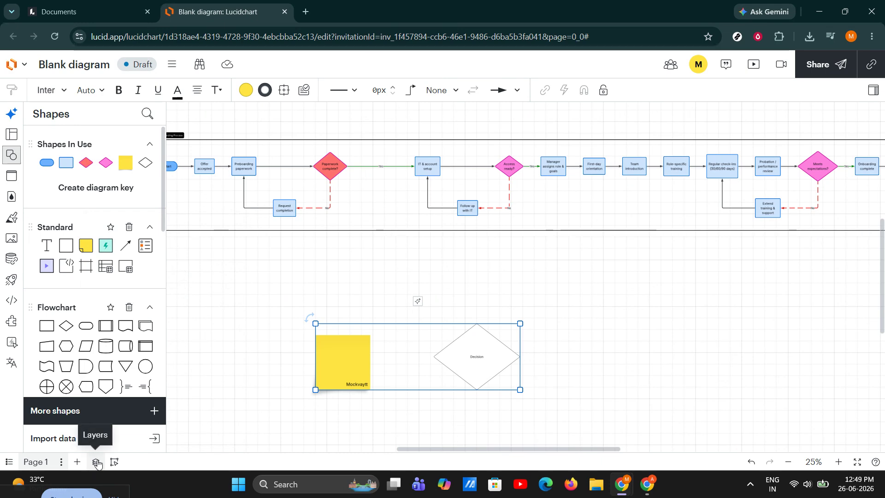
{"action": "left_click", "coordinate": [97, 462]}
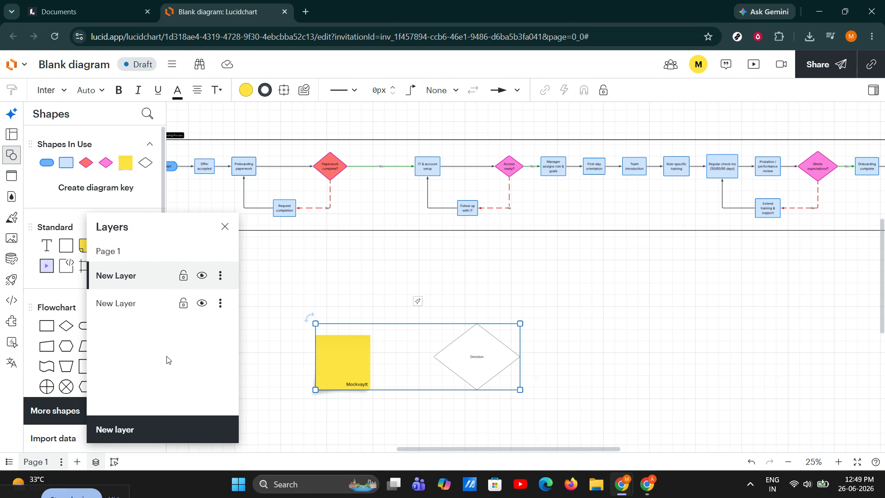